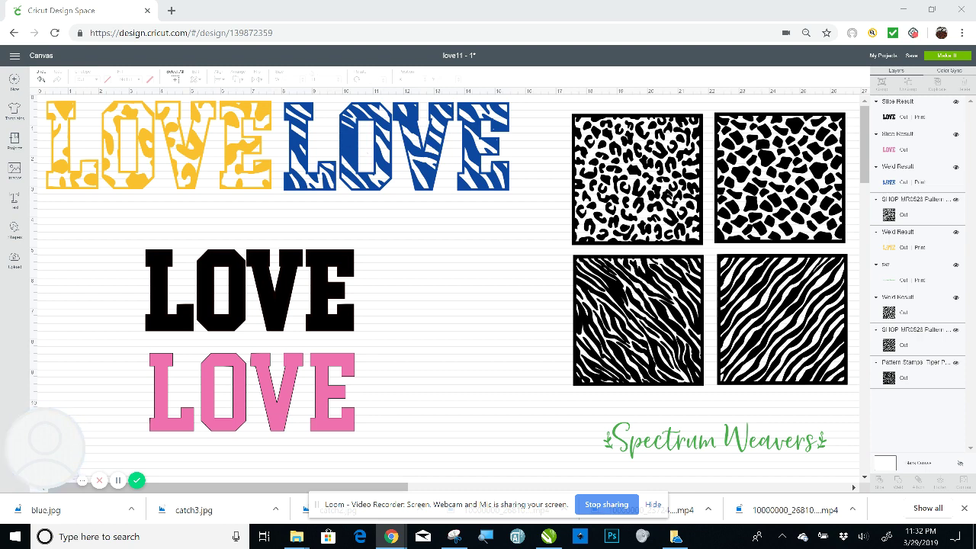
Bring the pink LOVE to the front and place it over the black LOVE
mouse_move(252, 397)
mouse_down()
mouse_move(241, 303)
mouse_move(251, 402)
mouse_up()
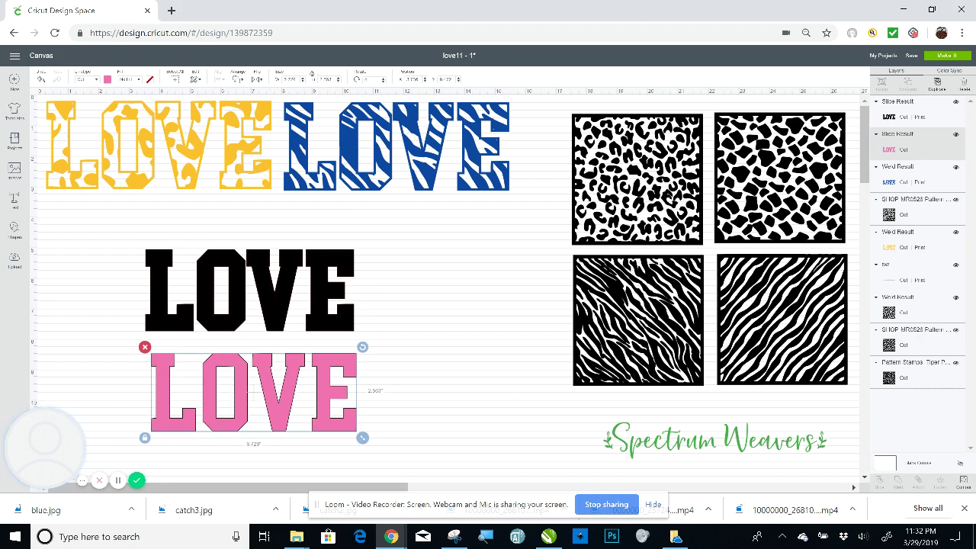
click(247, 290)
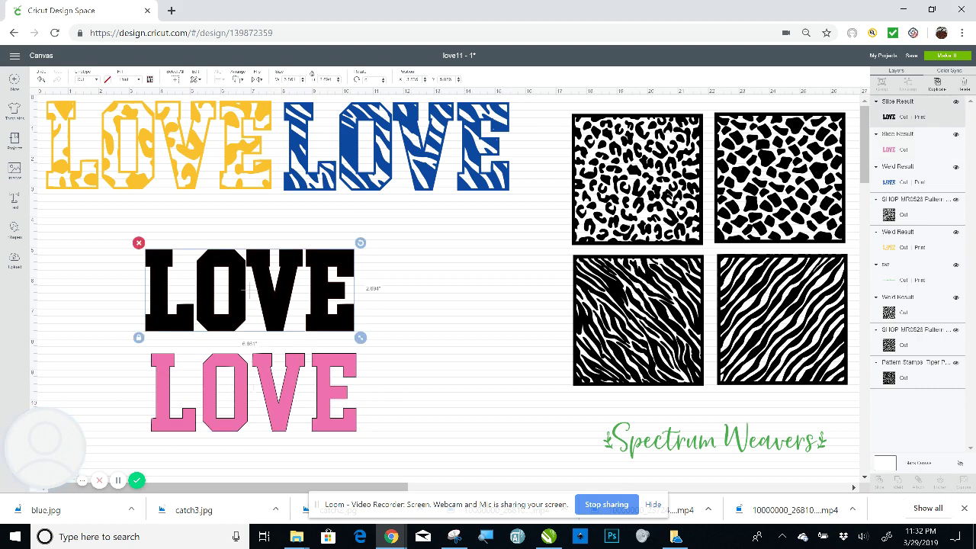
click(252, 390)
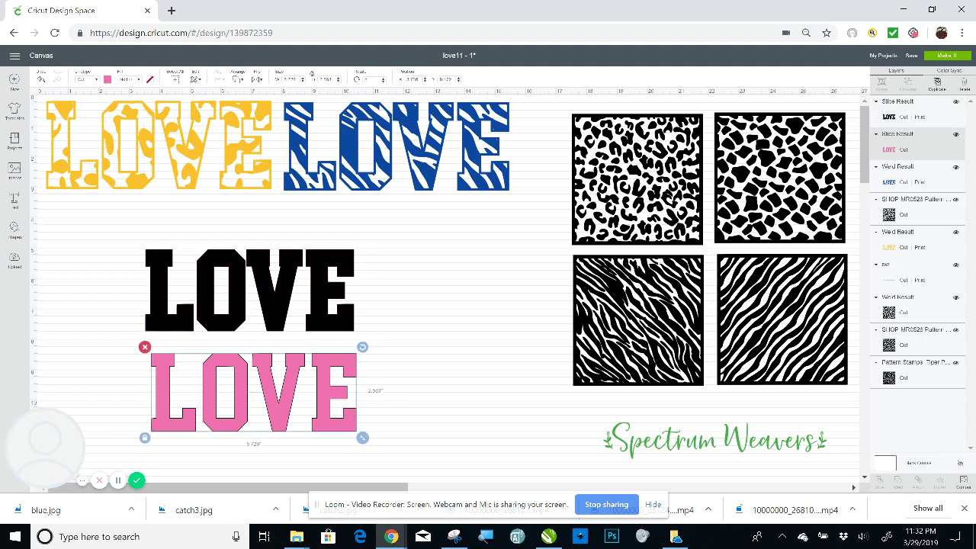
click(238, 80)
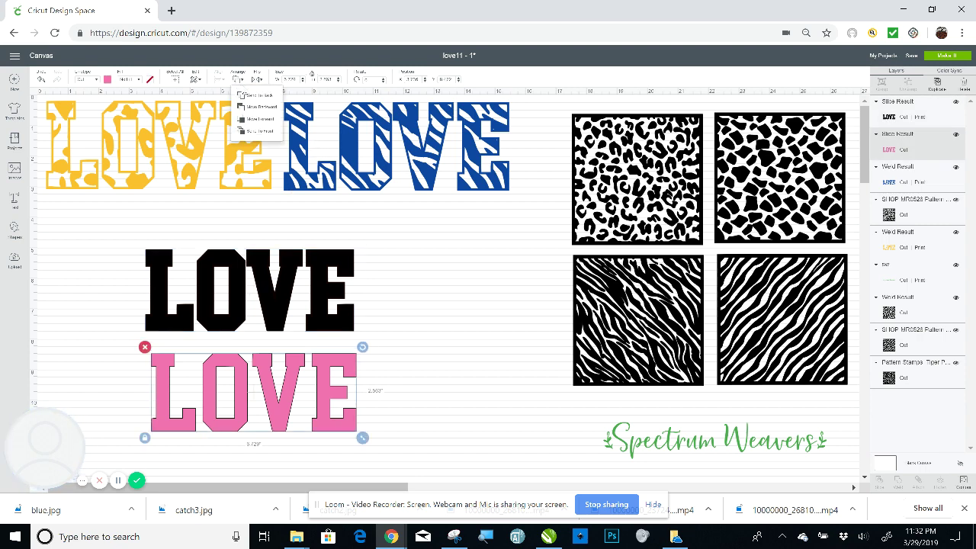
click(262, 131)
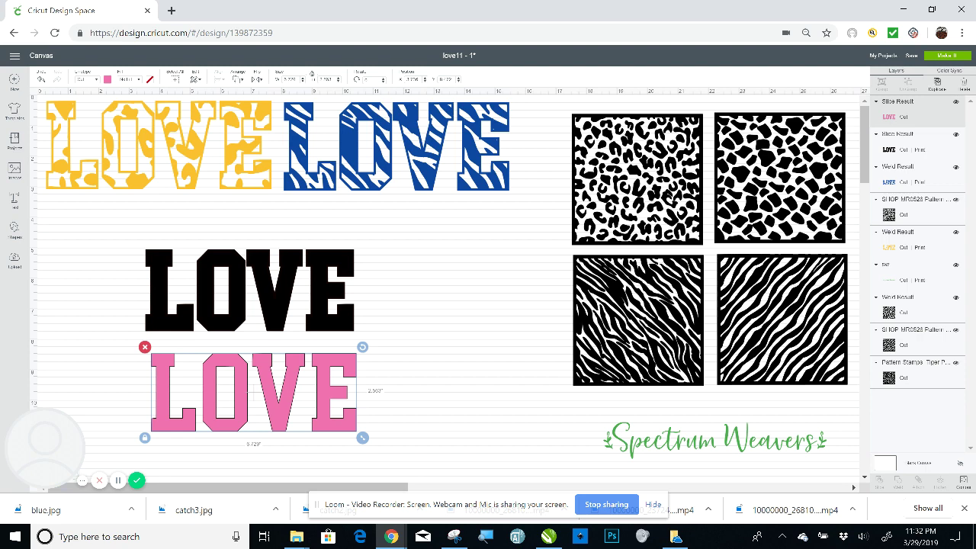
drag(253, 393, 249, 292)
click(250, 292)
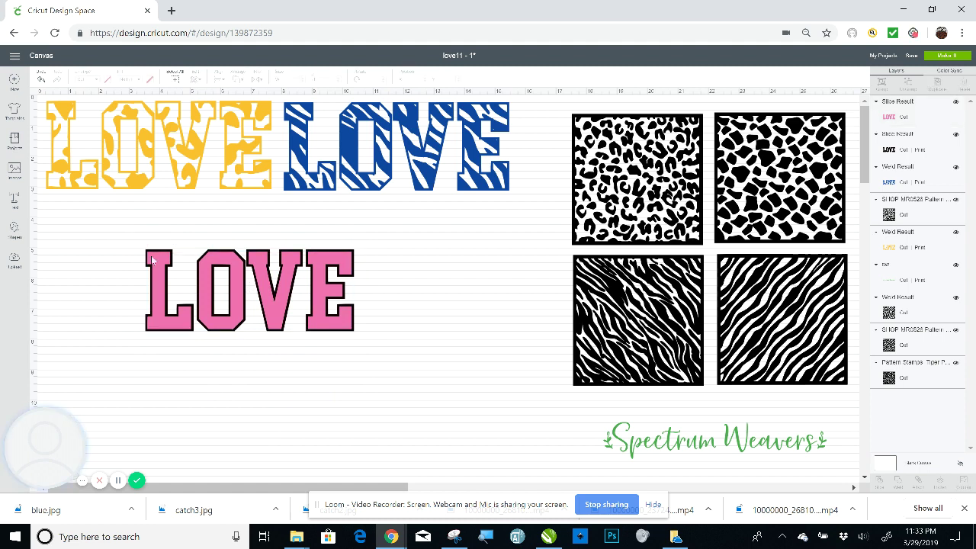
Center the pink and black LOVE on each other and slice the two shapes
drag(125, 237, 407, 350)
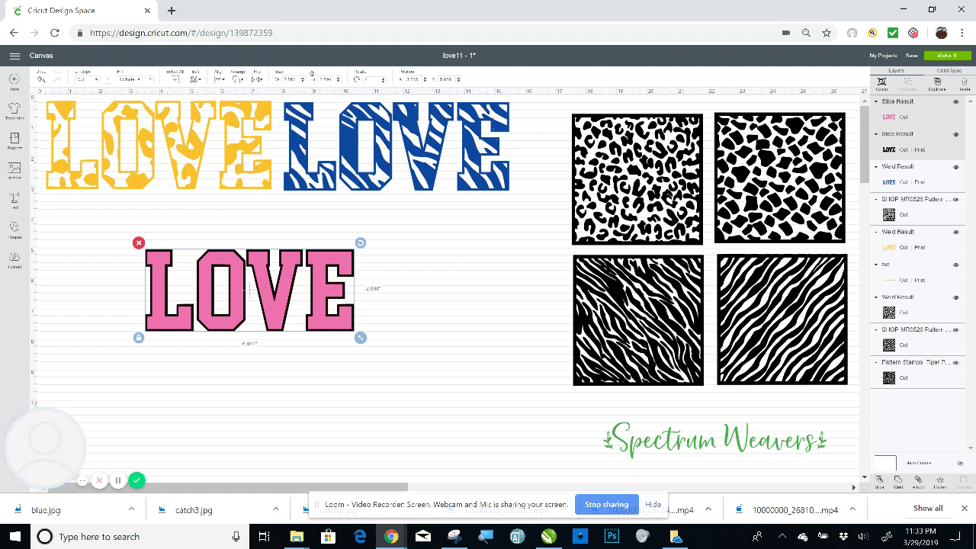
click(416, 328)
drag(119, 240, 360, 332)
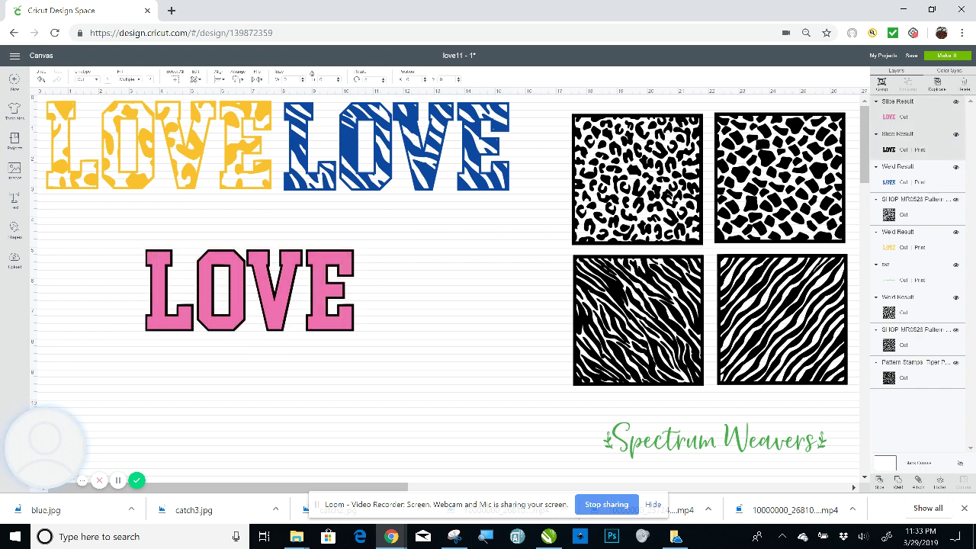
click(219, 79)
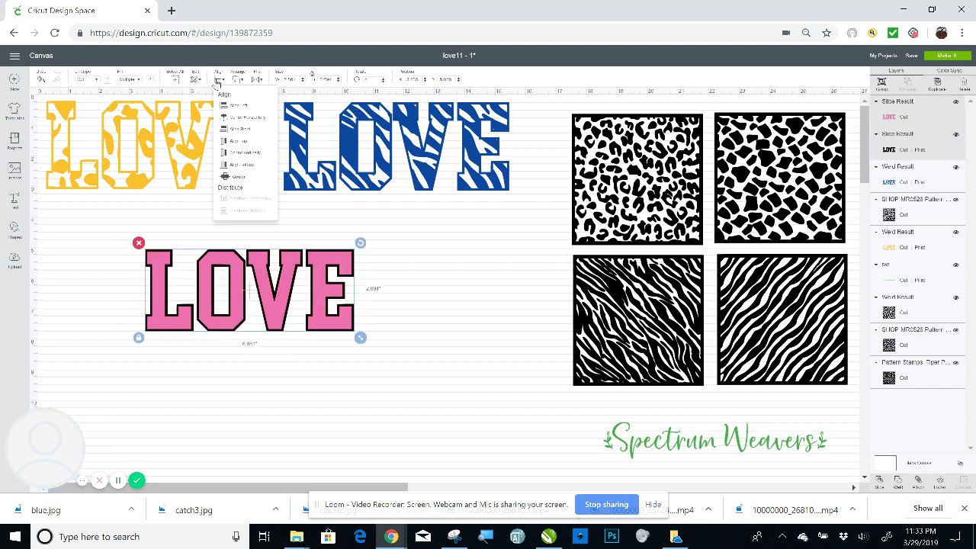
click(242, 177)
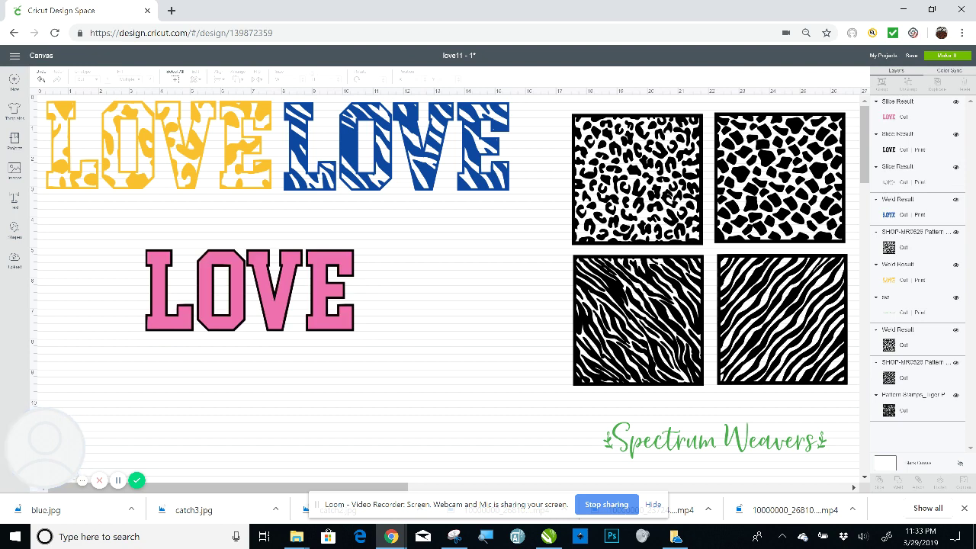
Pull the pink LOVE and the solid black LOVE off the black outline, and delete the solid black piece
drag(249, 287, 347, 398)
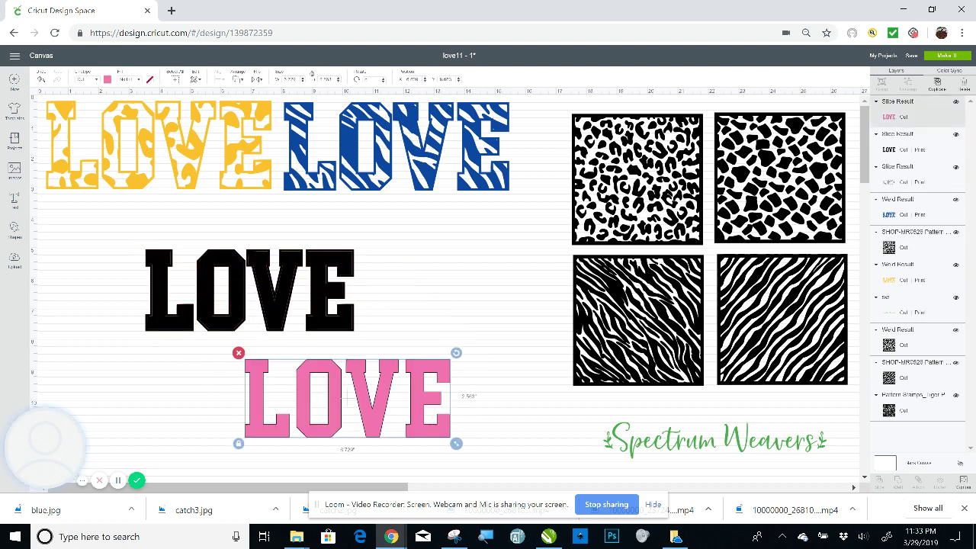
click(246, 289)
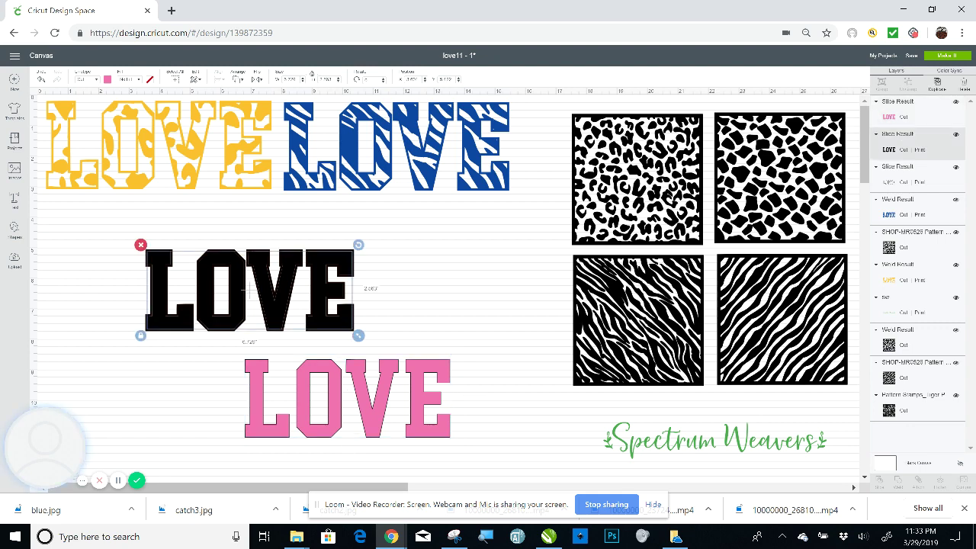
drag(250, 289, 491, 343)
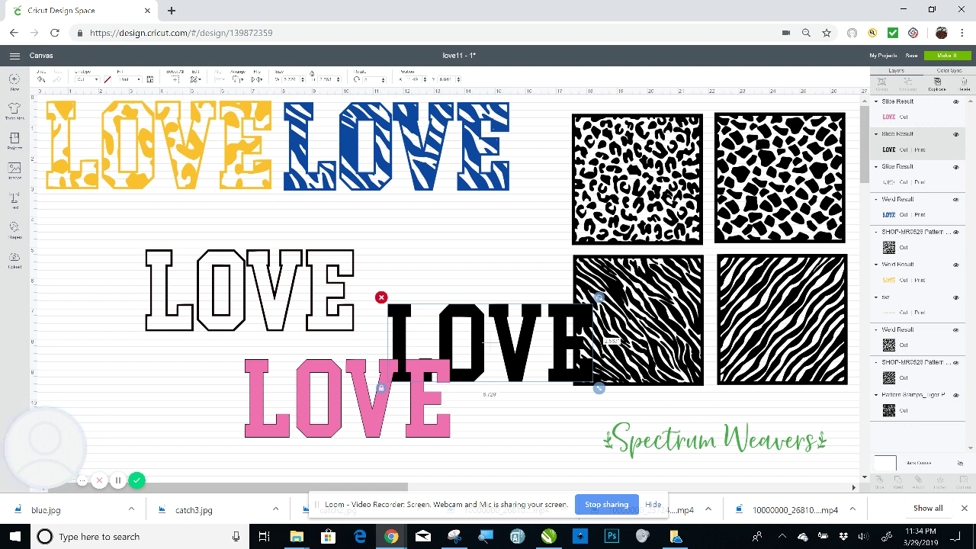
click(381, 297)
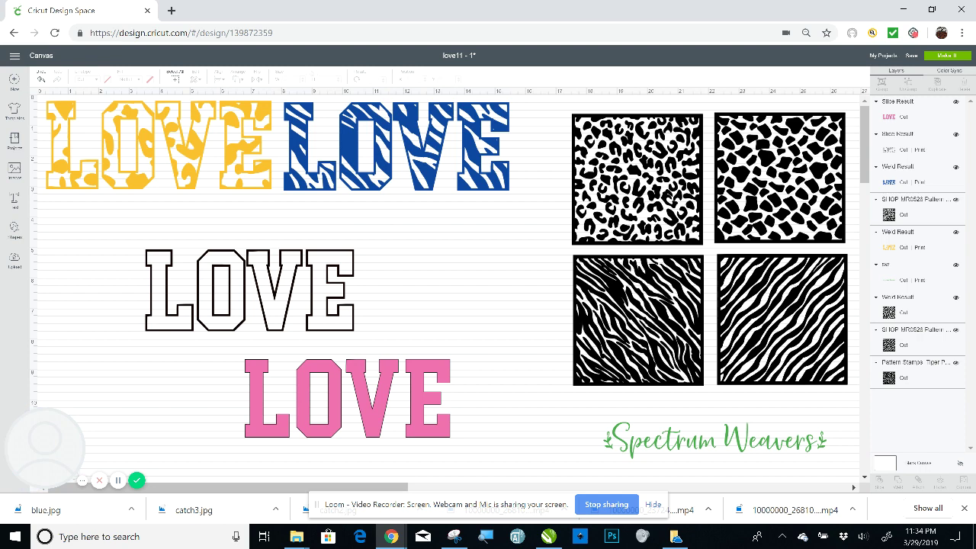
Duplicate the outlined and pink LOVE, set the copies aside, and place the original outline beneath the yellow LOVE
click(282, 278)
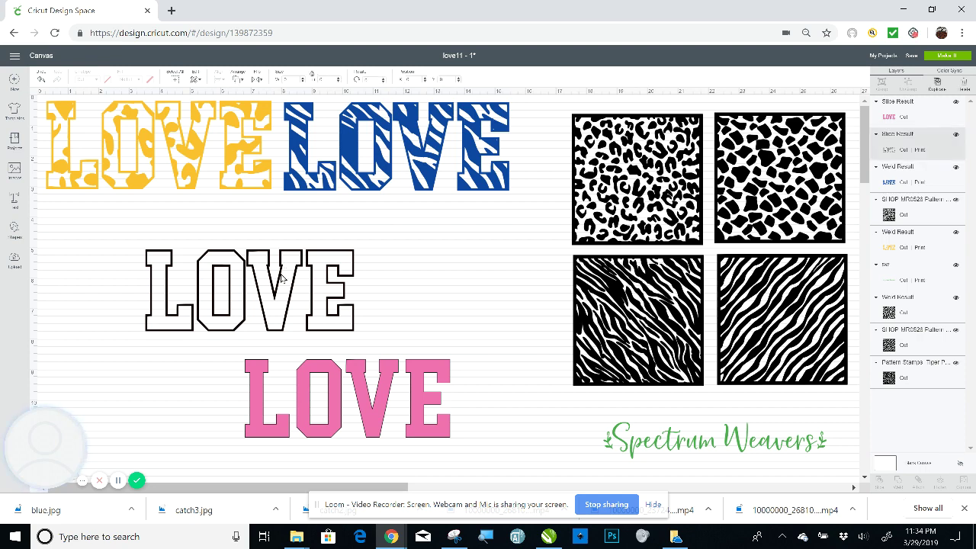
drag(282, 278, 377, 284)
drag(202, 227, 461, 446)
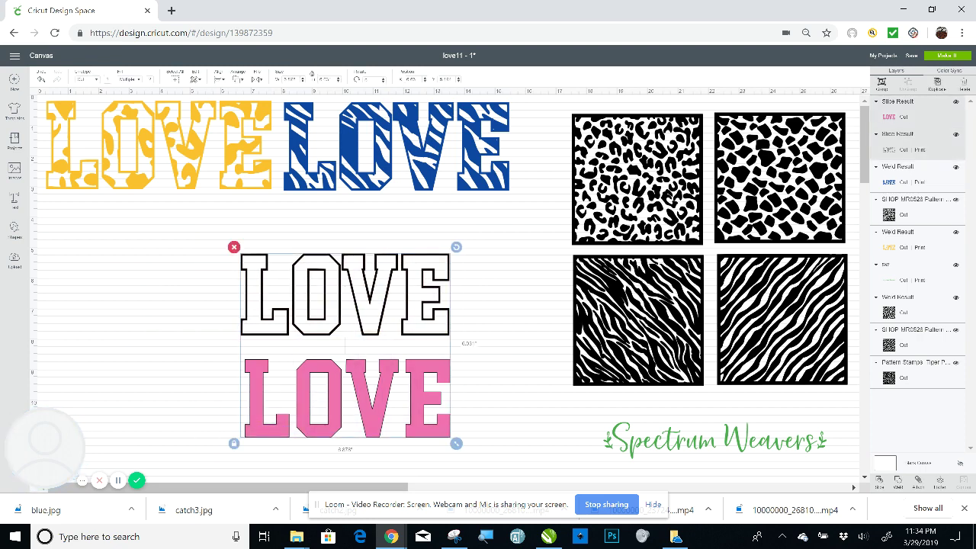
click(937, 83)
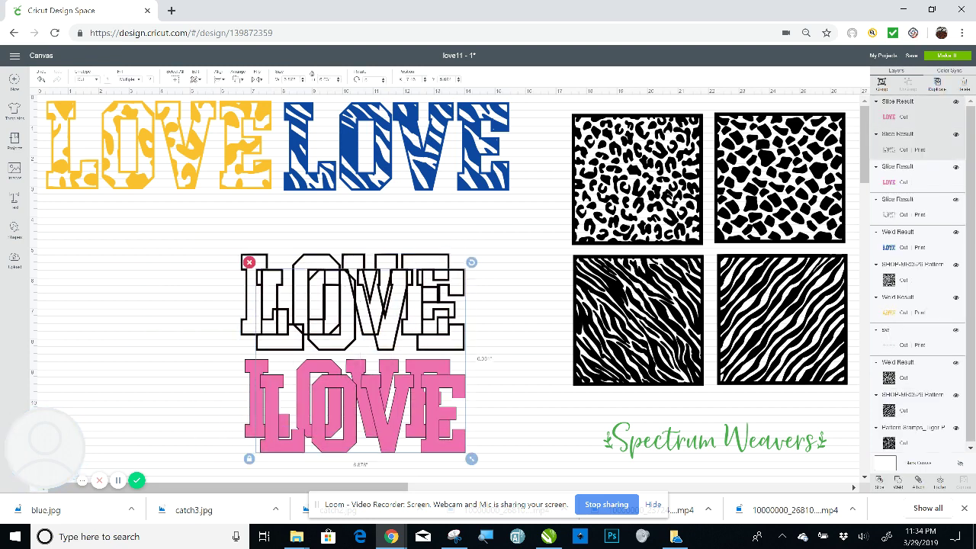
drag(360, 359, 638, 407)
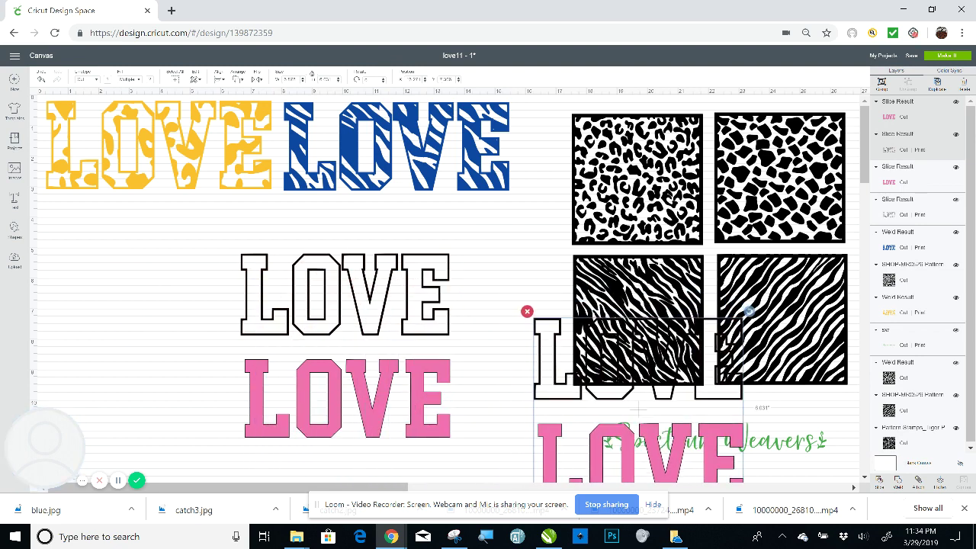
drag(261, 294, 74, 246)
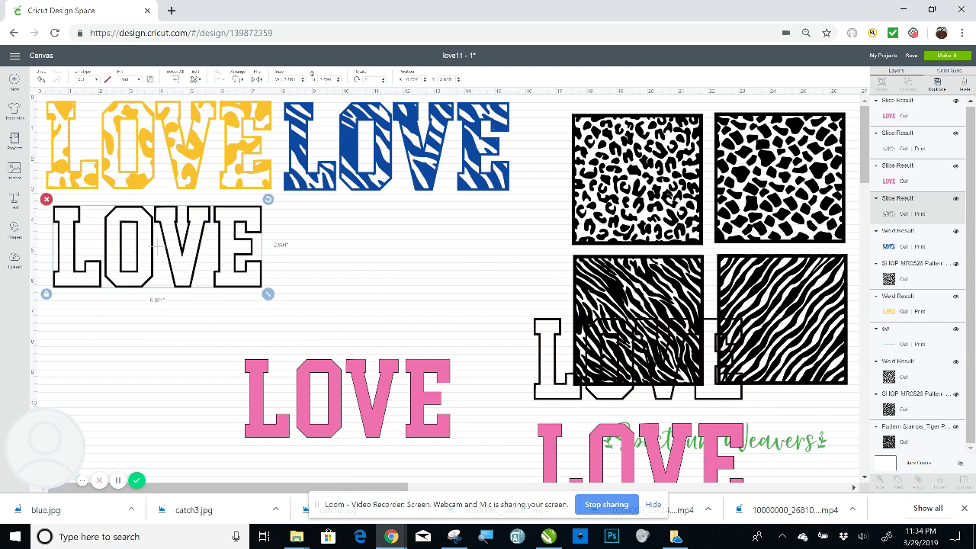
Place the large-spot pattern square behind the pink LOVE and enlarge it to about 7.6 inches tall so it covers the word
drag(779, 177, 291, 395)
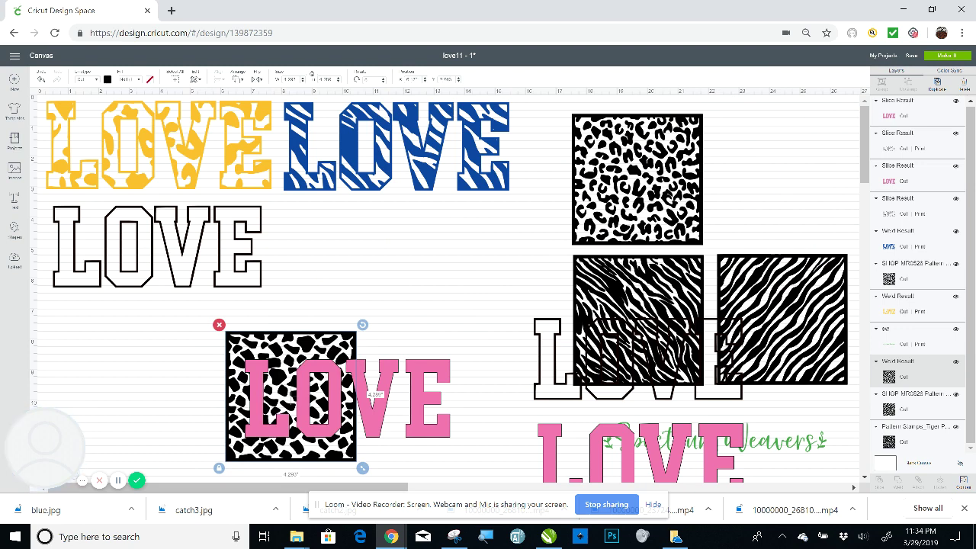
drag(358, 461, 453, 472)
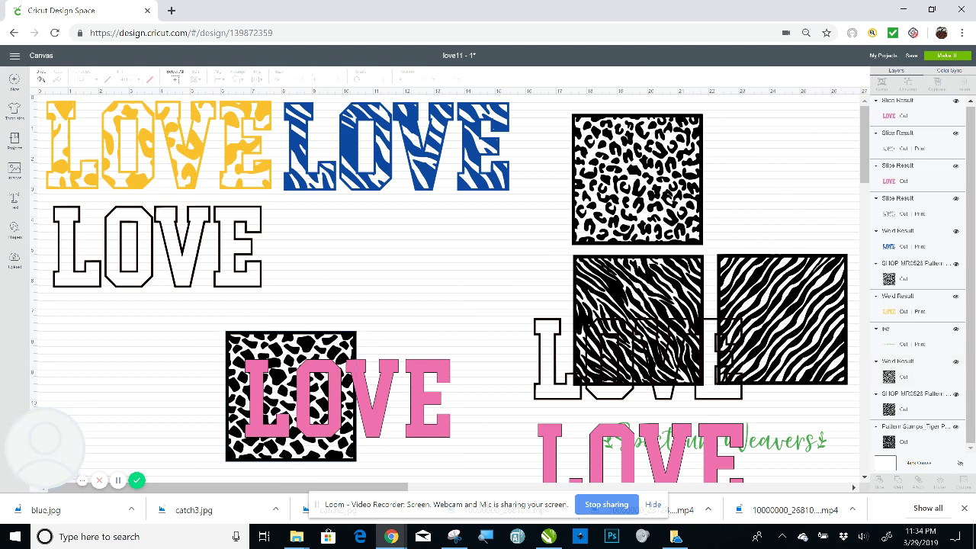
drag(290, 358, 291, 323)
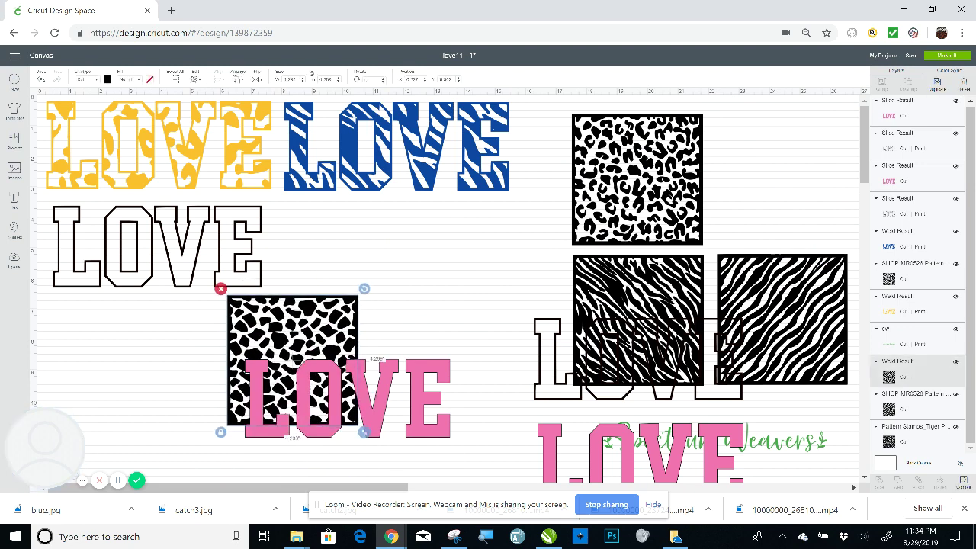
drag(379, 396, 373, 359)
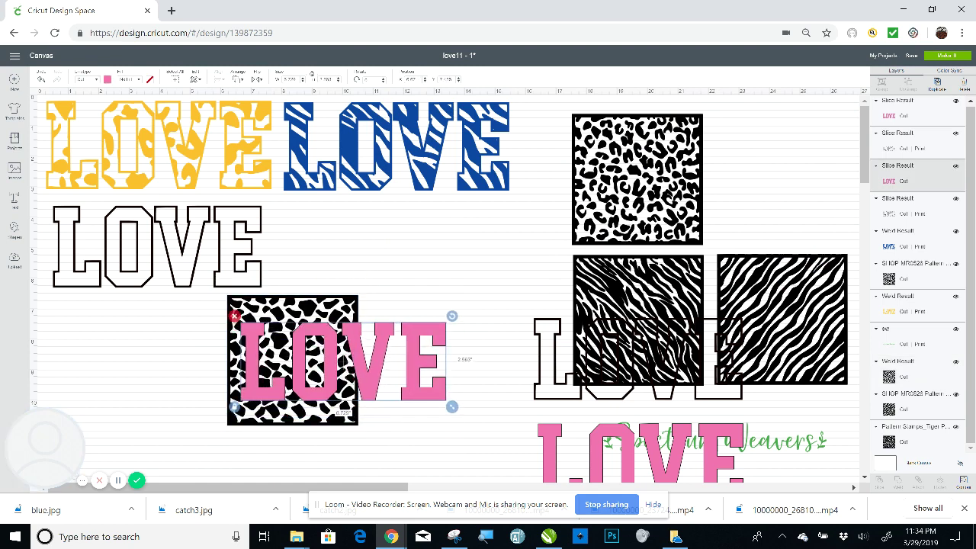
click(328, 411)
drag(364, 432, 460, 528)
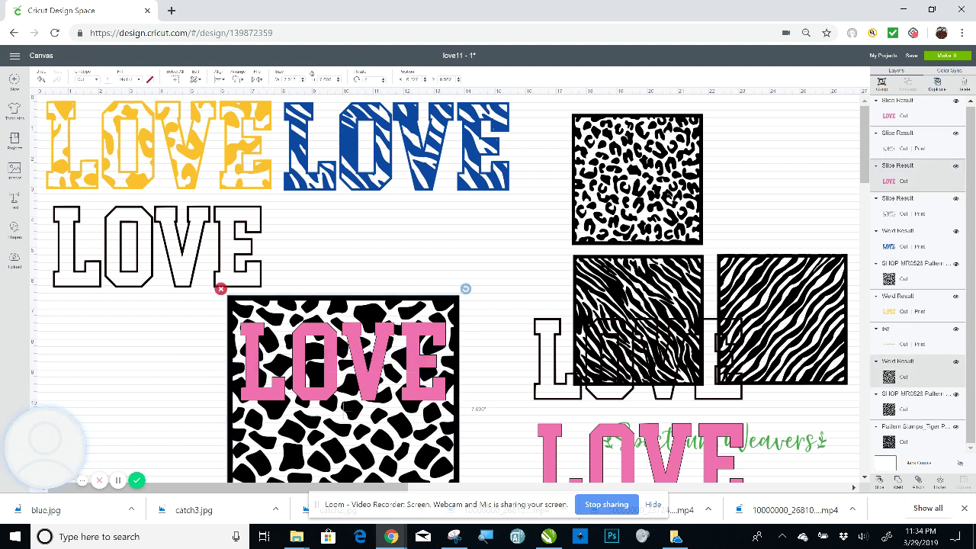
Select the pink LOVE together with the enlarged spot pattern square and slice them
click(879, 482)
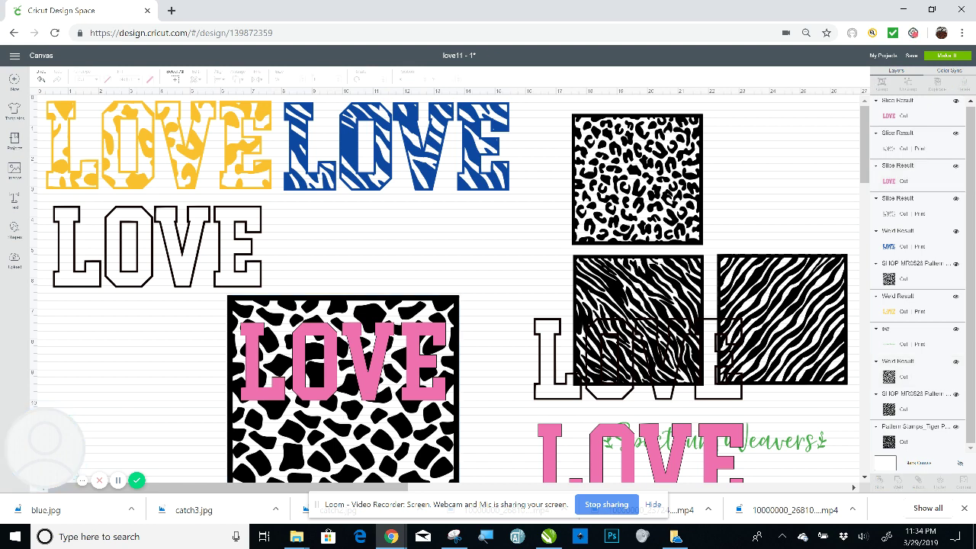
drag(140, 361, 347, 385)
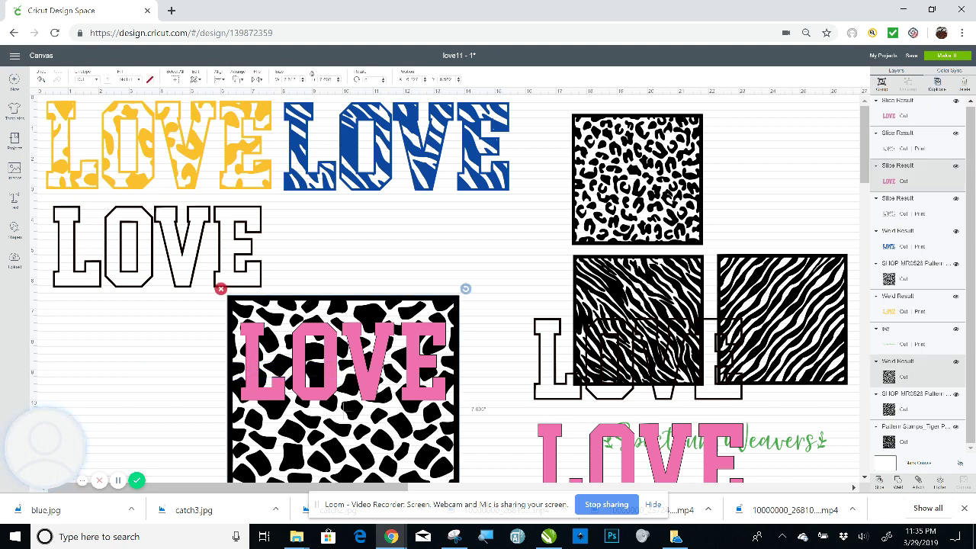
click(878, 482)
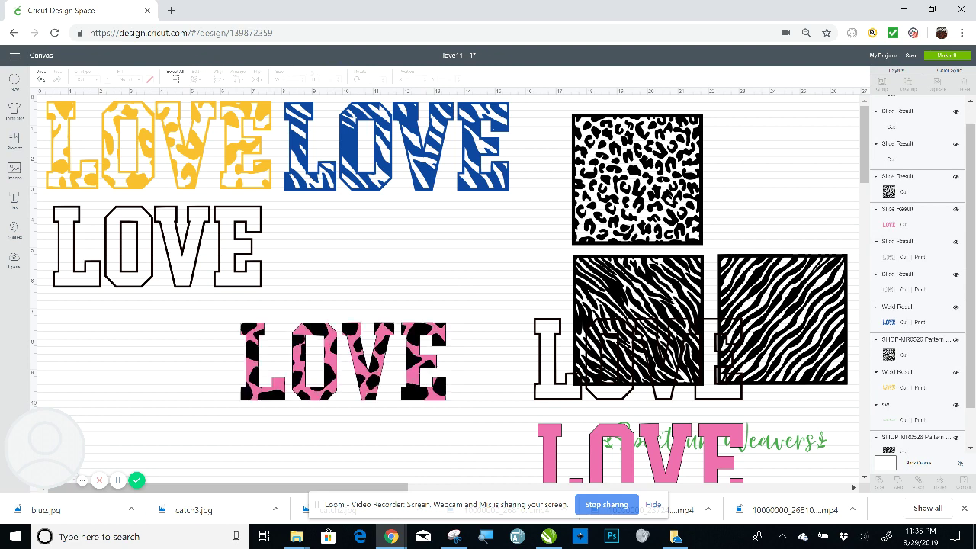
Delete the leftover pattern square and remaining slice pieces, keeping the pink spotted LOVE fragments beside the outlined LOVE
click(343, 440)
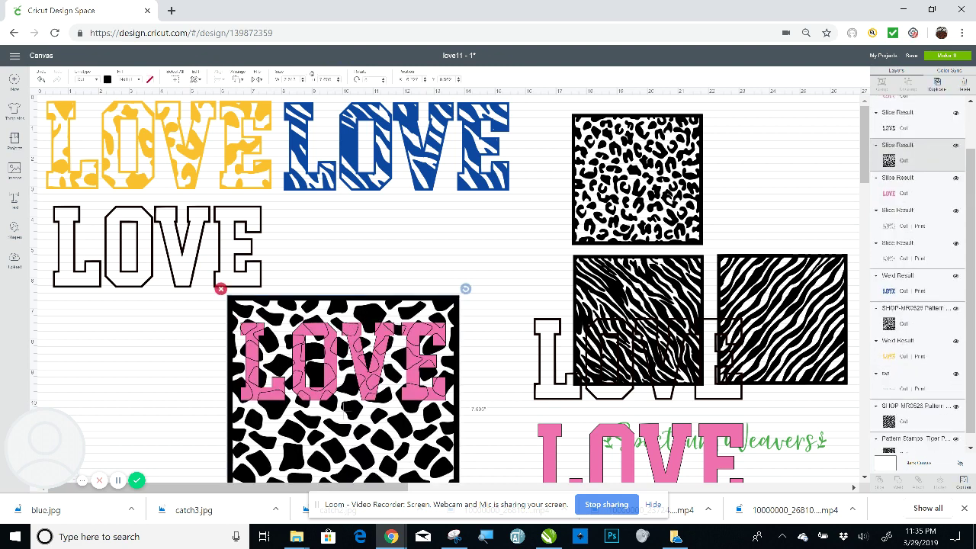
key(Delete)
click(267, 343)
drag(267, 343, 326, 231)
drag(199, 336, 472, 426)
key(Delete)
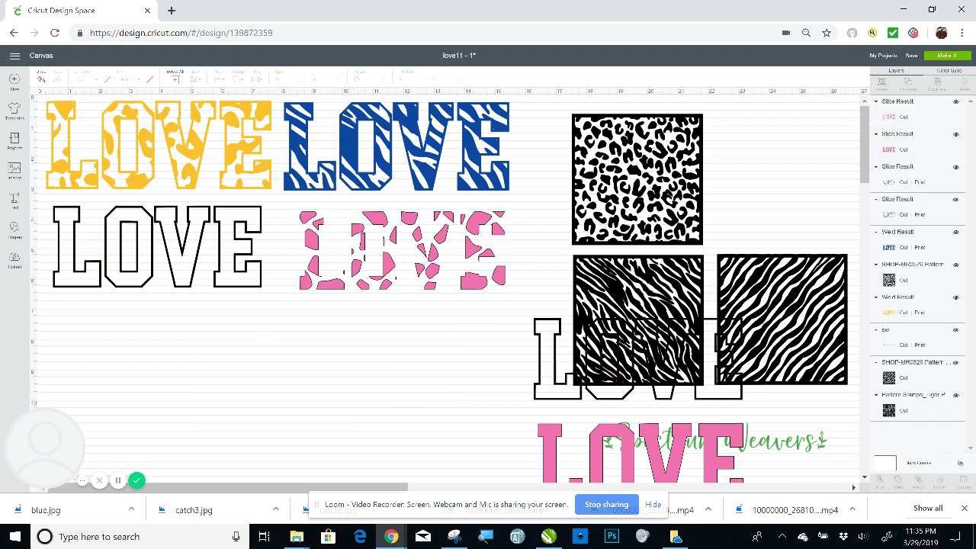
Center the pink spotted fragments inside the LOVE outline and weld them into one shape
drag(427, 259, 181, 256)
drag(340, 282, 65, 243)
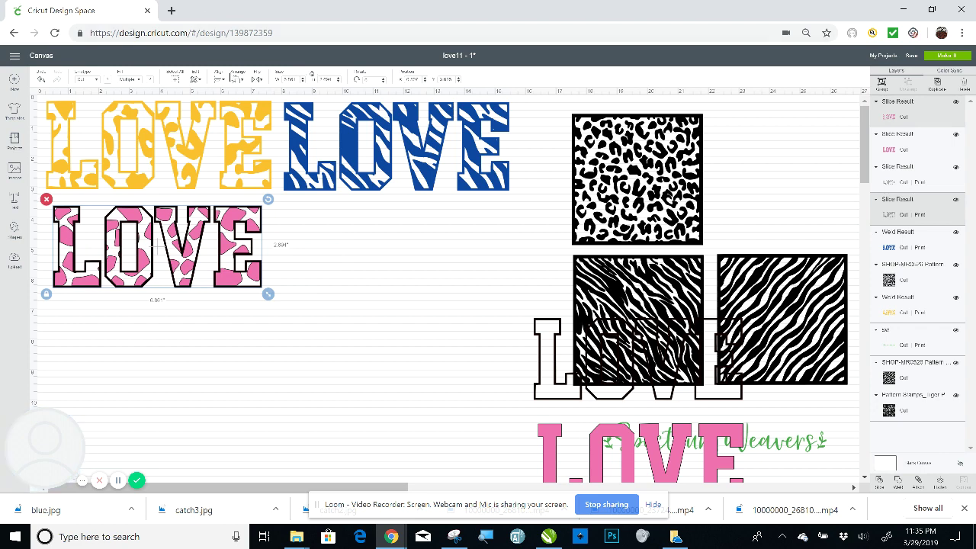
click(219, 79)
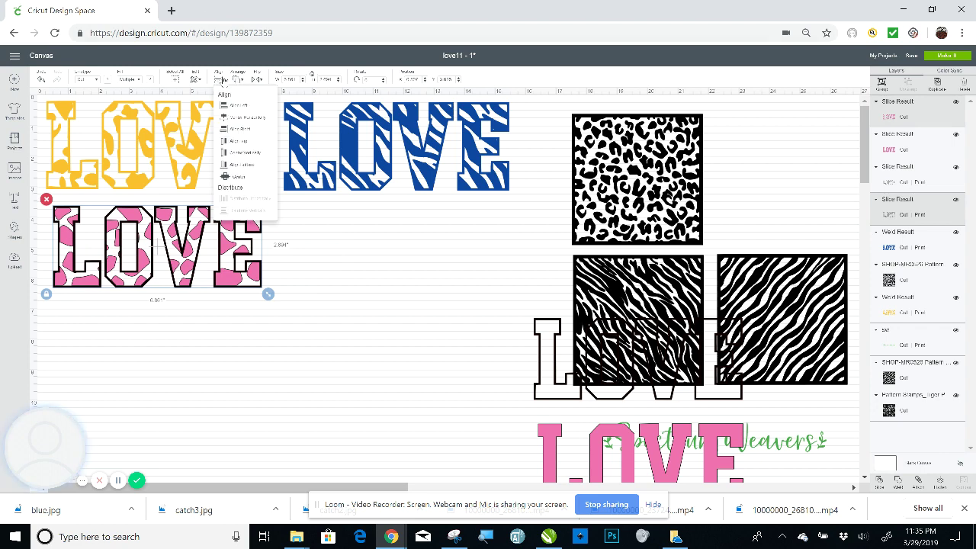
click(225, 176)
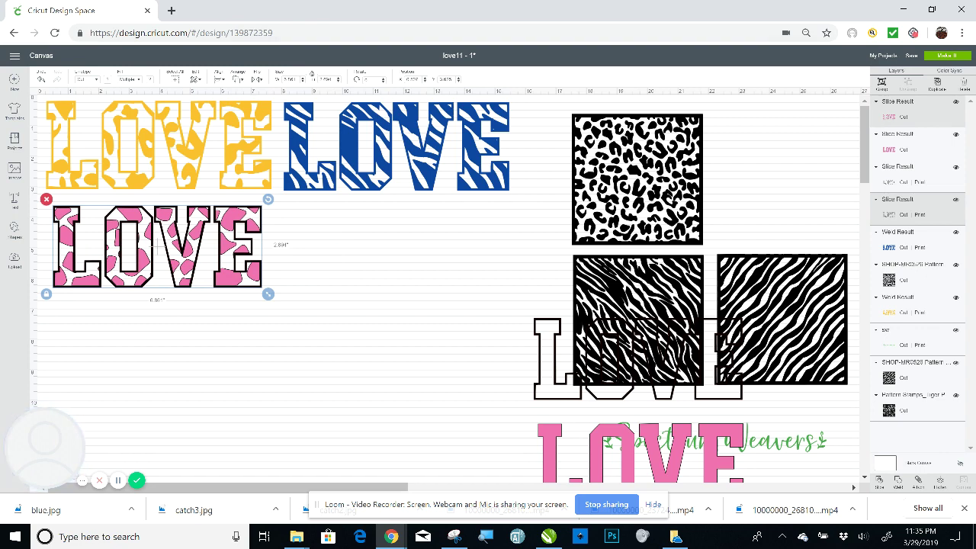
key(Delete)
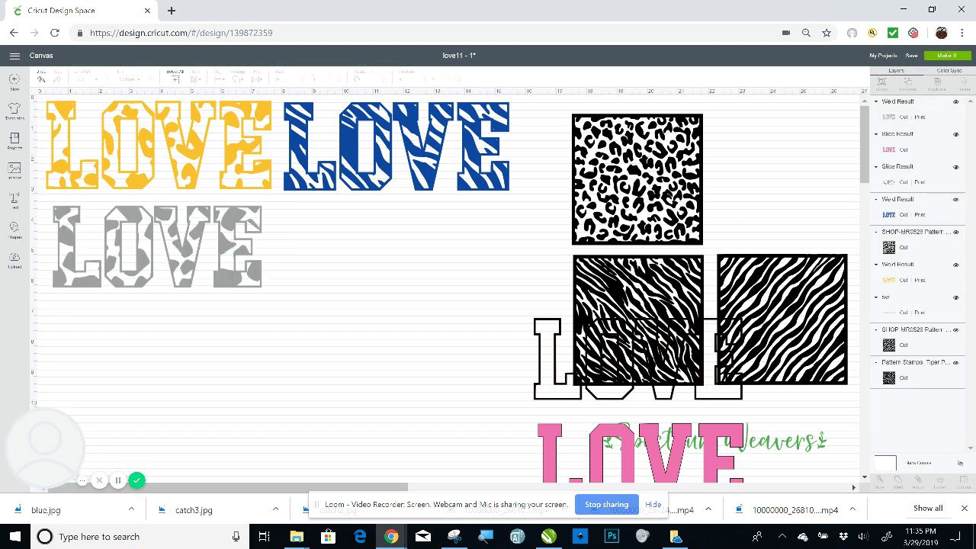
Set the welded spotted LOVE's fill color to pink
click(157, 245)
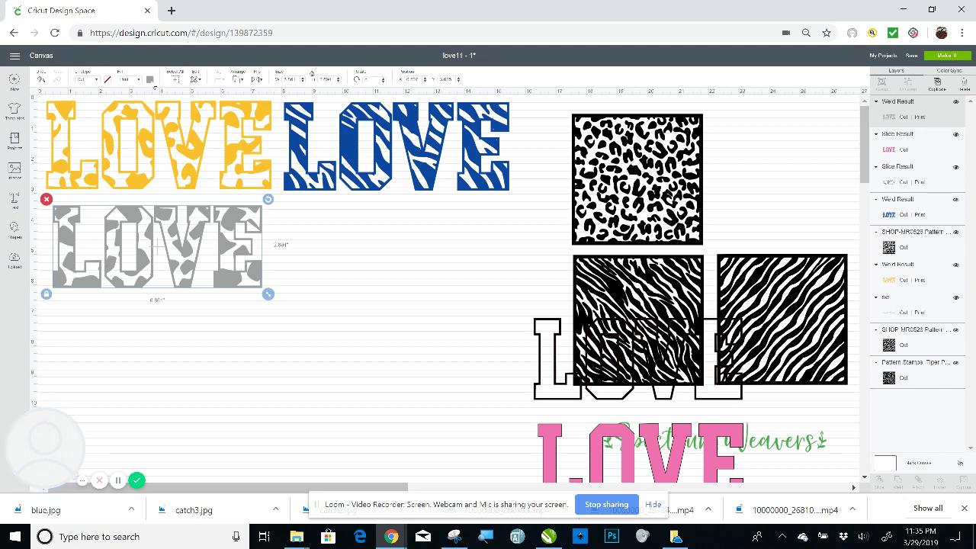
click(149, 80)
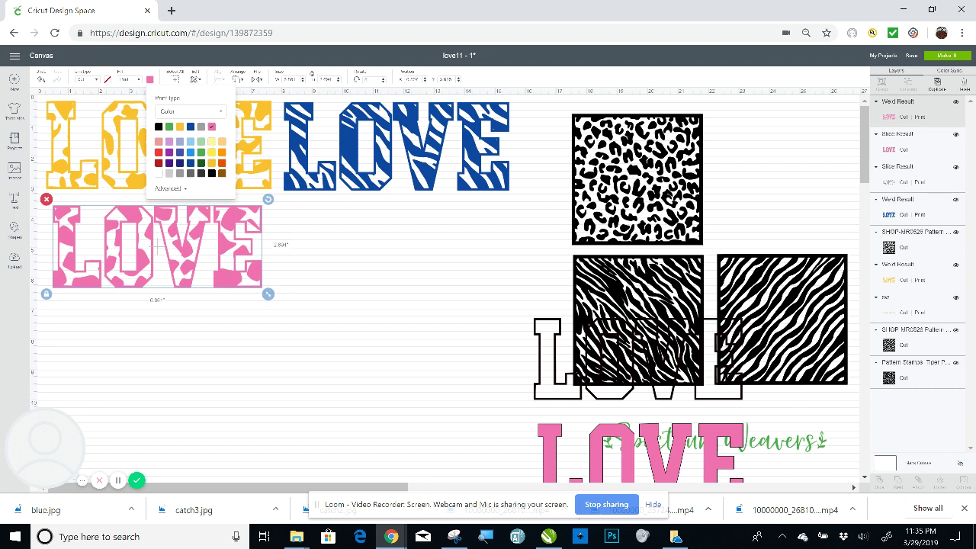
Change the welded spotted LOVE's fill color to brown
click(221, 174)
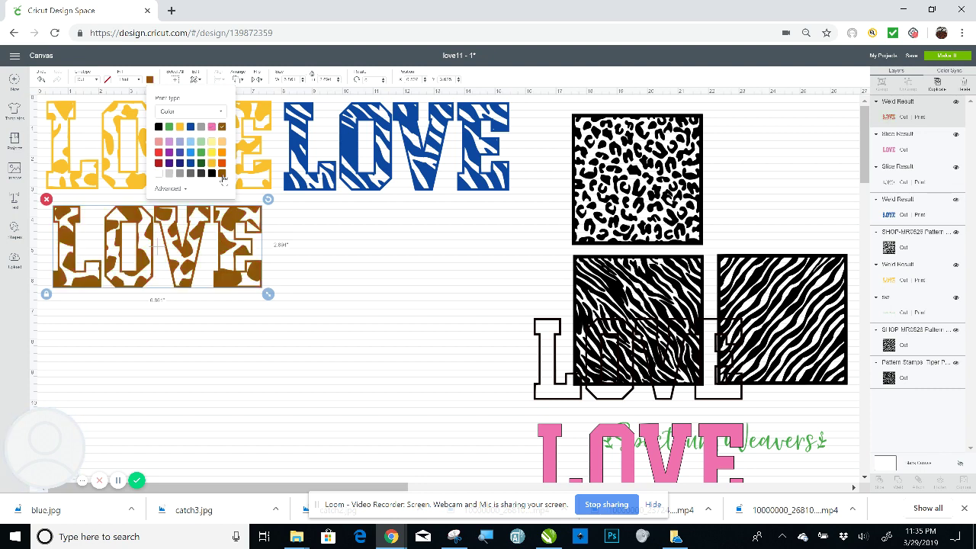
click(343, 282)
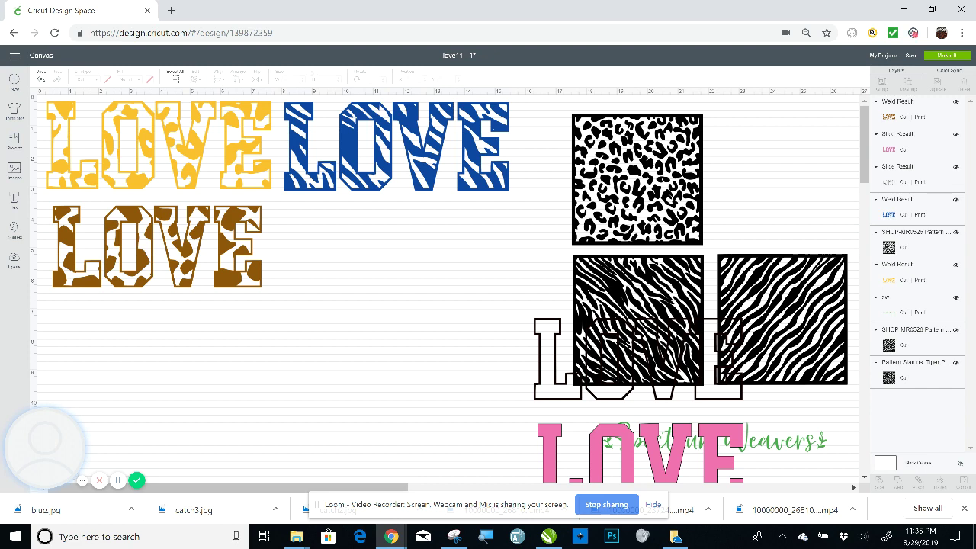
Enlarge the wavy zebra-stripe pattern square to about 7.2 inches and slice it with the pink LOVE placed over it
drag(782, 321, 354, 275)
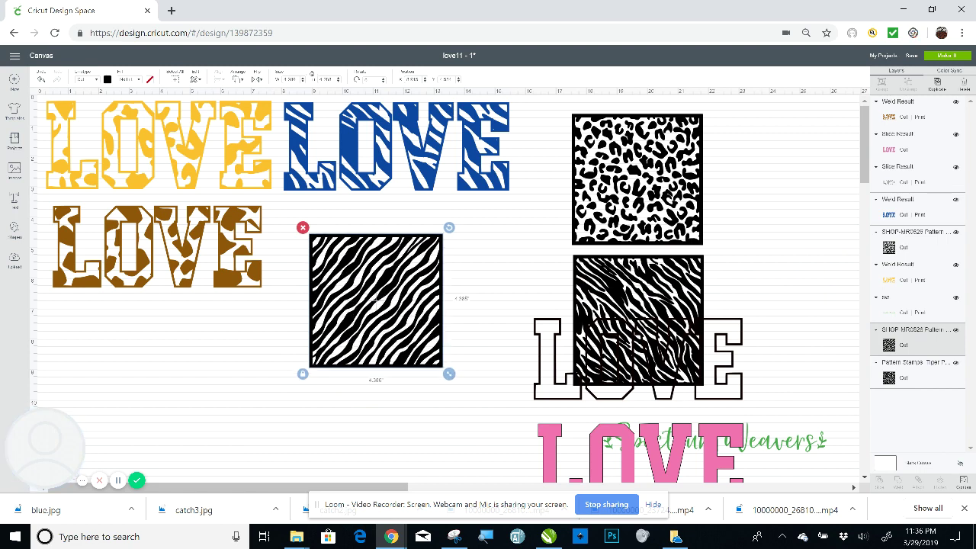
drag(449, 374, 535, 460)
drag(648, 457, 426, 321)
drag(240, 327, 493, 367)
click(879, 481)
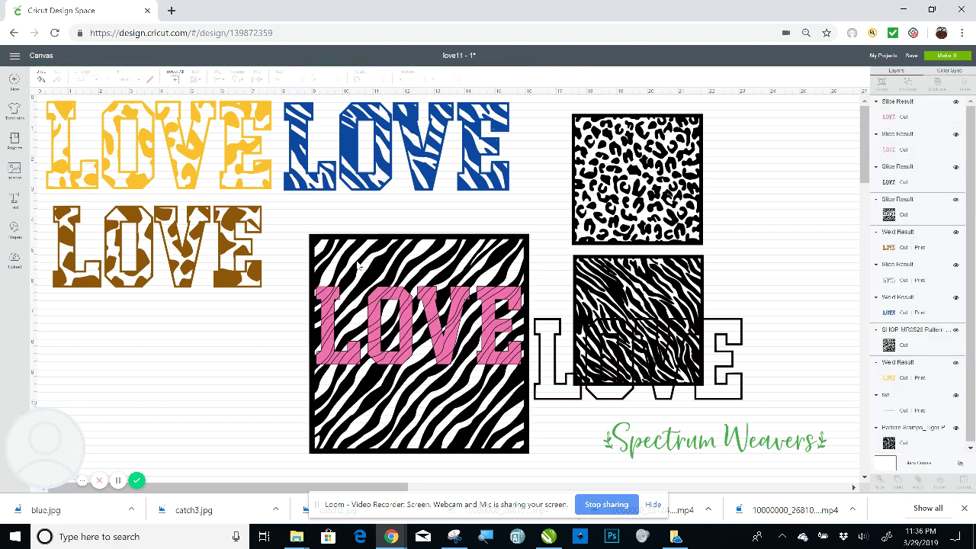
Delete the leftover zebra pattern square and remaining slice pieces, keeping the pink striped LOVE fragments below the brown LOVE
click(326, 252)
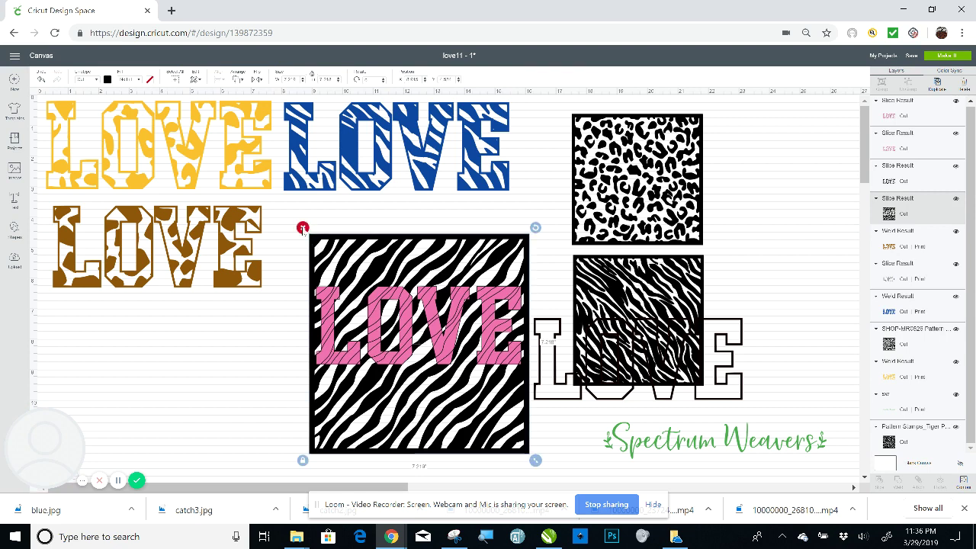
click(302, 228)
drag(348, 342, 92, 376)
drag(320, 260, 371, 402)
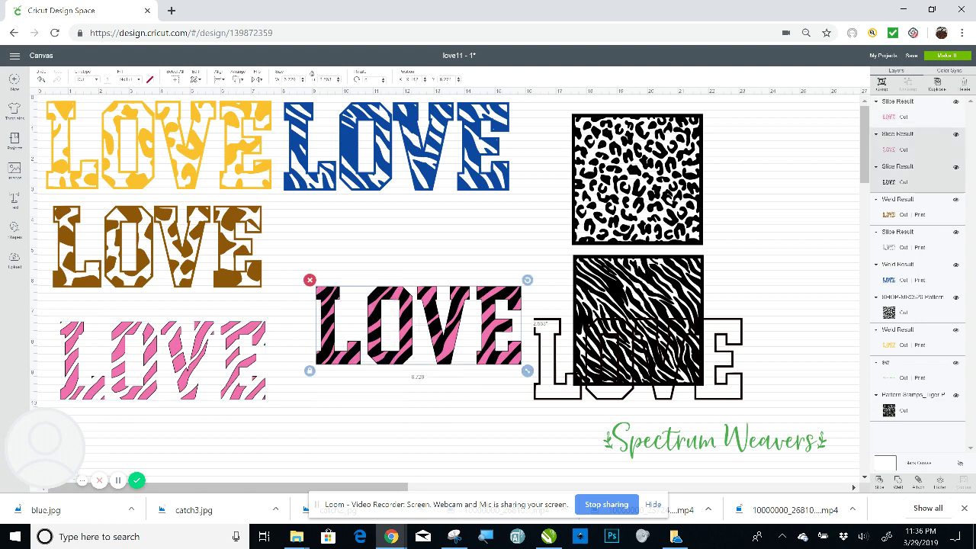
key(Delete)
Center the pink striped fragments inside the LOVE outline placed below the blue LOVE and weld them into one shape
drag(634, 360, 395, 244)
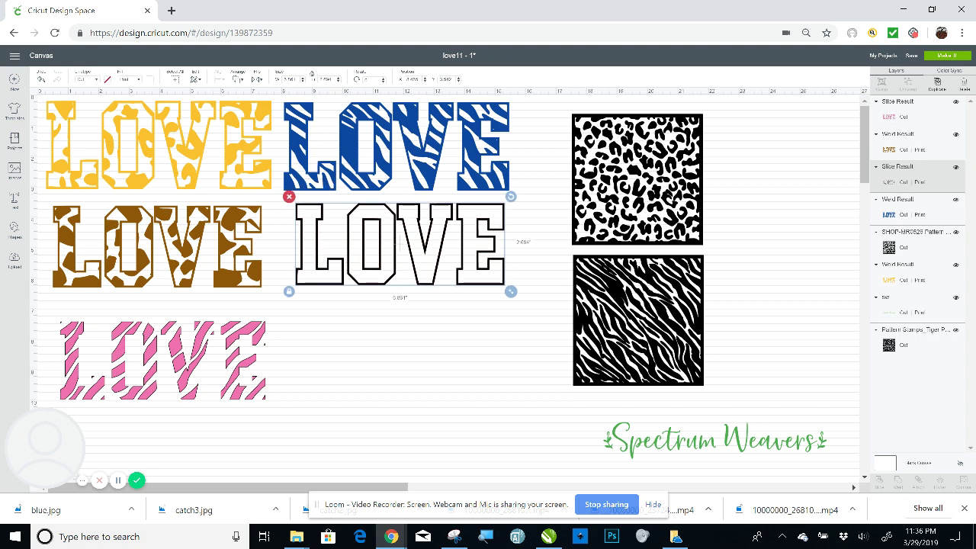
drag(163, 360, 399, 243)
drag(479, 384, 372, 217)
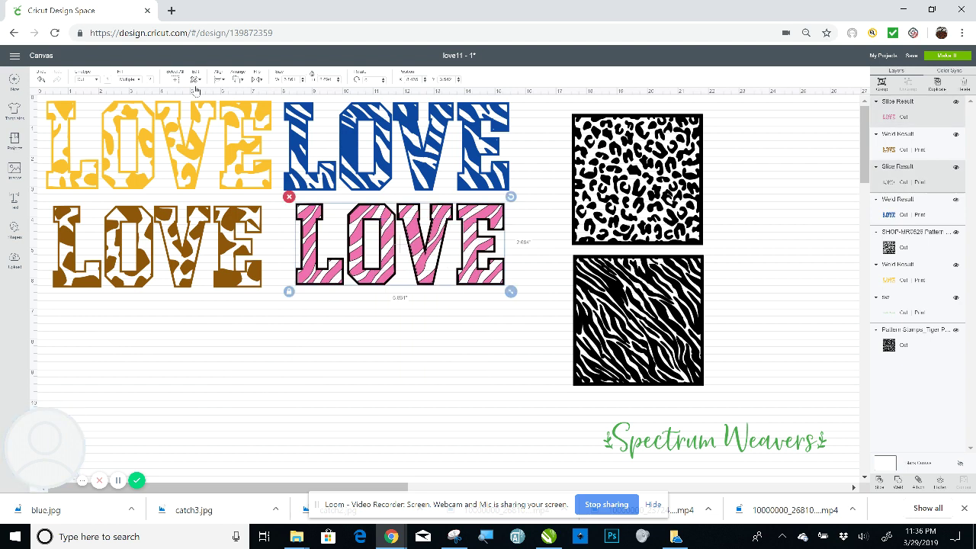
click(219, 79)
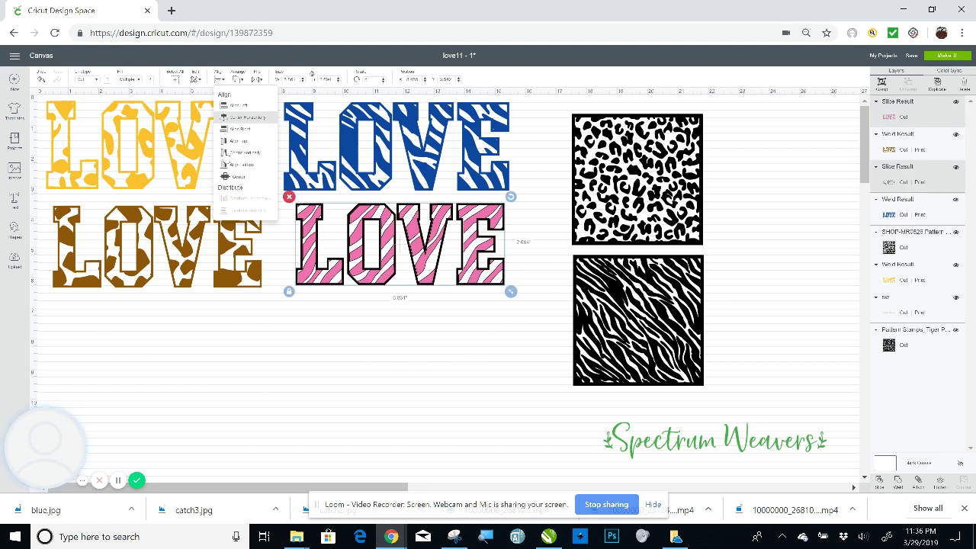
click(235, 177)
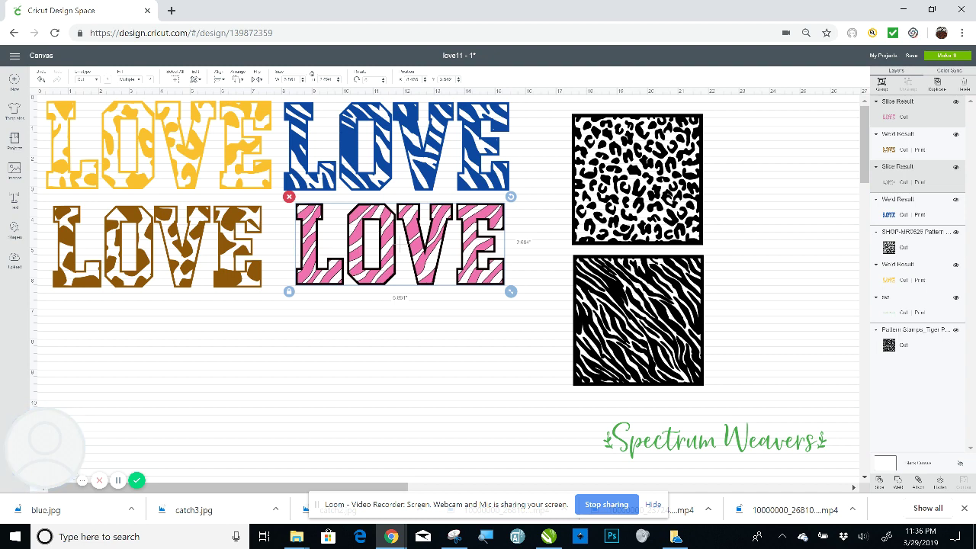
key(Delete)
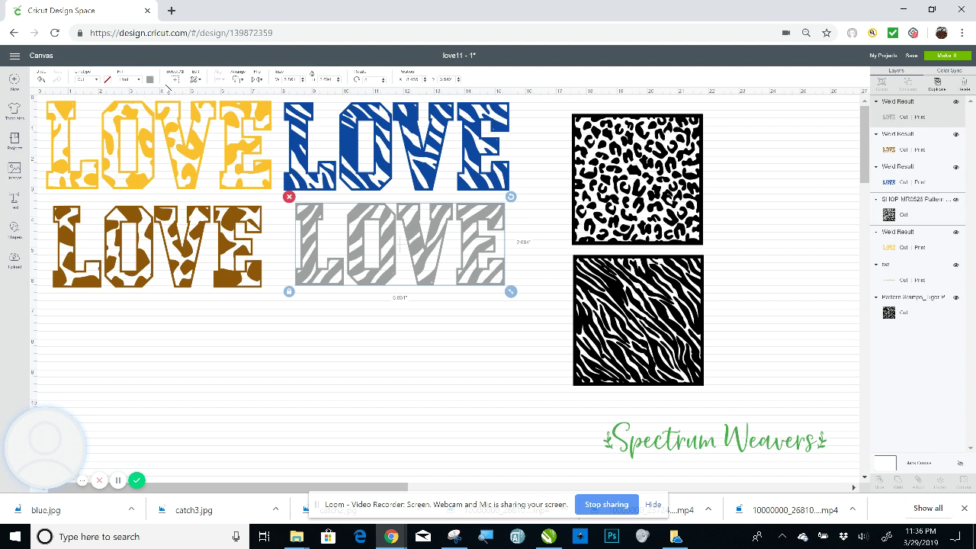
Try black as the welded striped LOVE's fill color
click(150, 80)
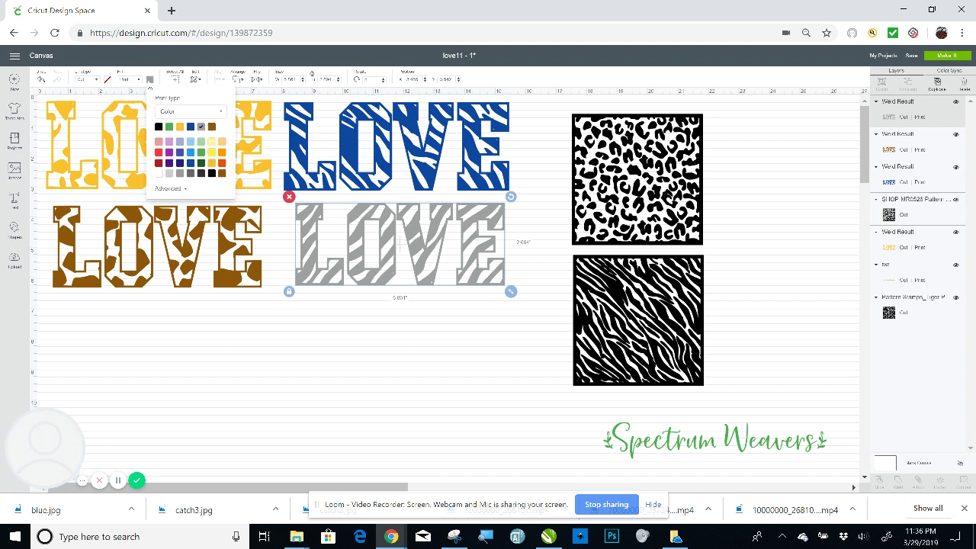
click(158, 126)
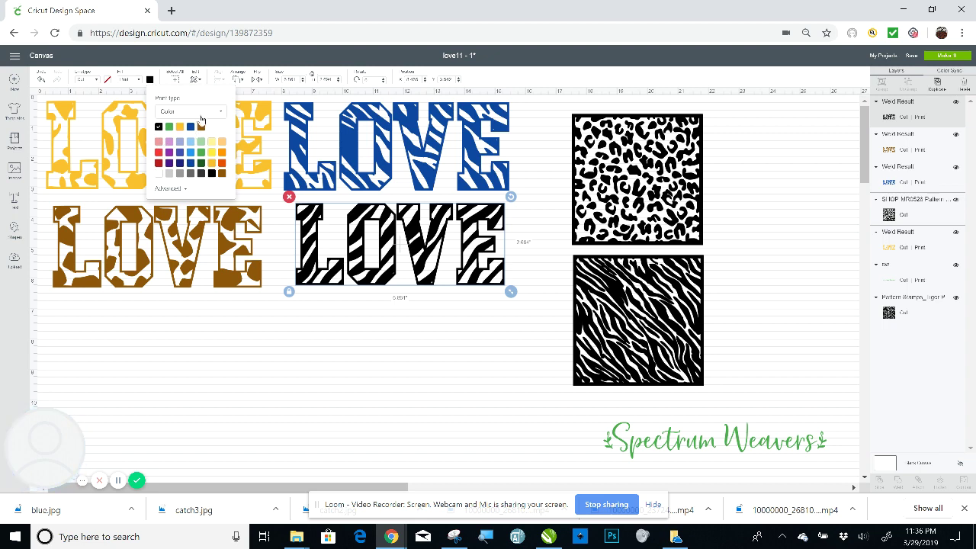
click(225, 114)
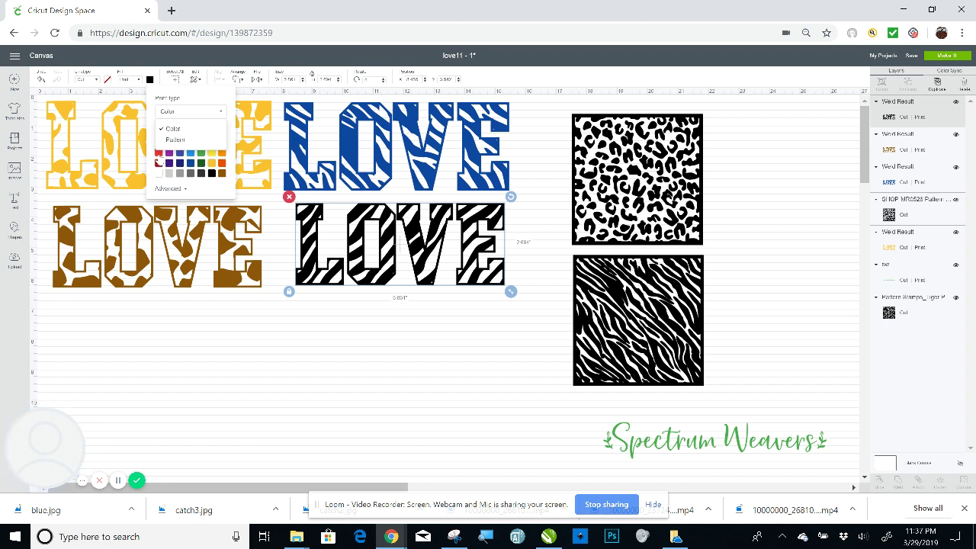
click(157, 162)
Fill the welded striped LOVE with red and shift its hue to a custom hot pink
click(158, 161)
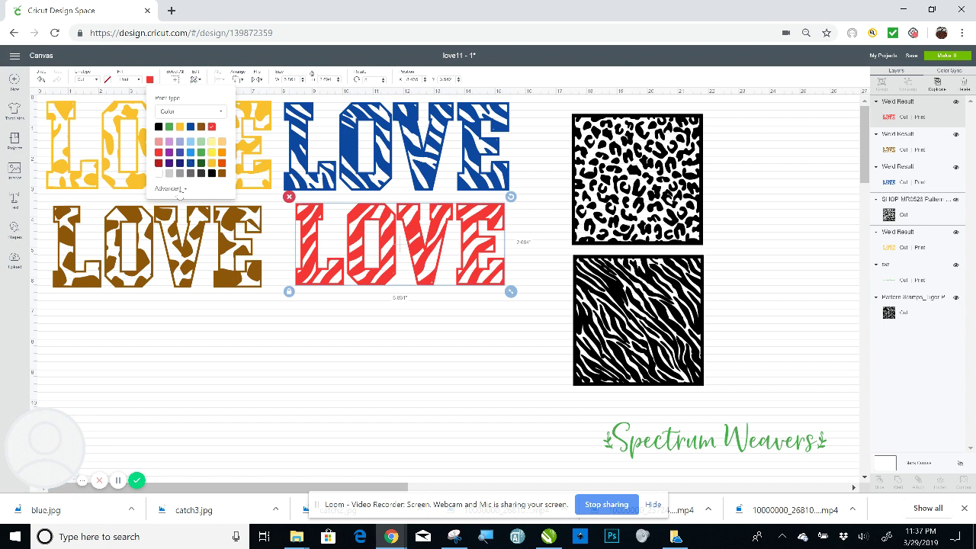
click(181, 189)
drag(223, 203, 223, 209)
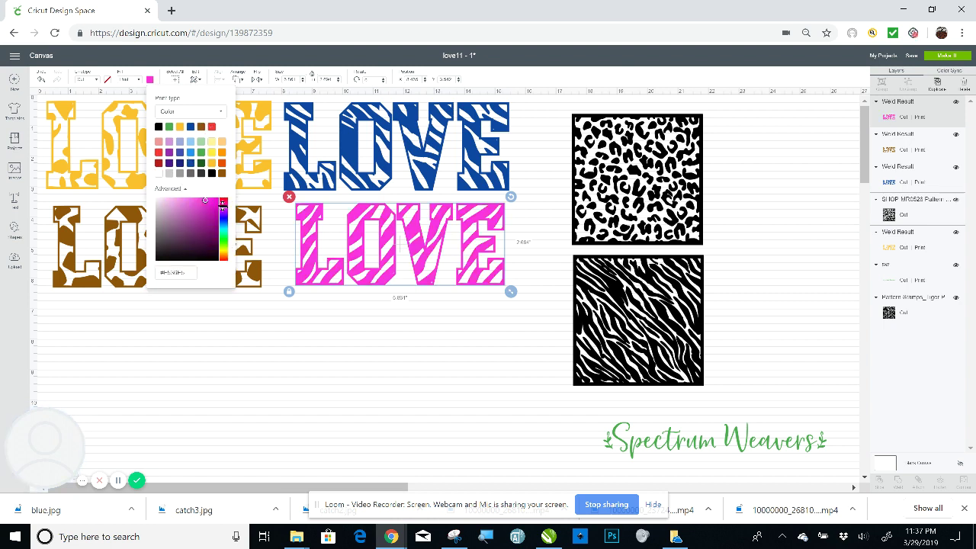
drag(224, 206, 224, 203)
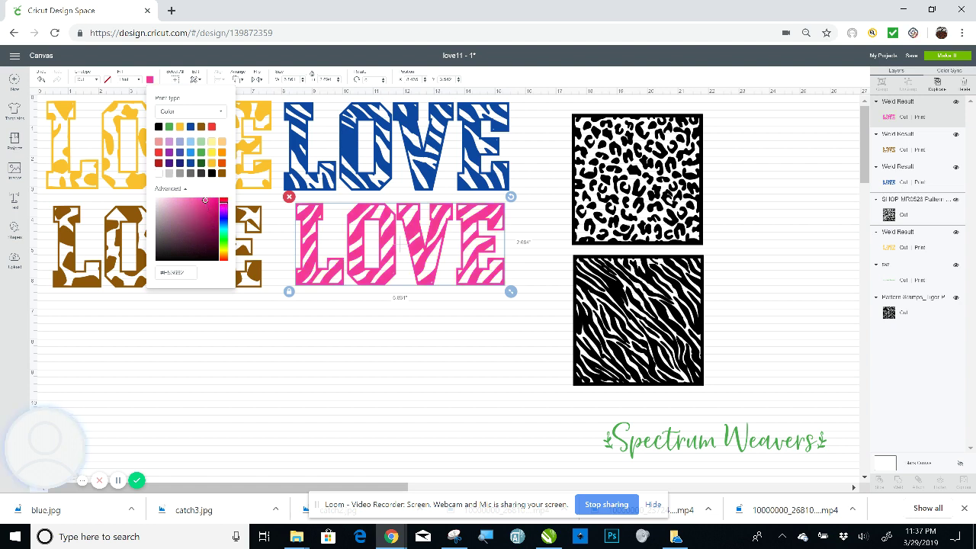
click(320, 350)
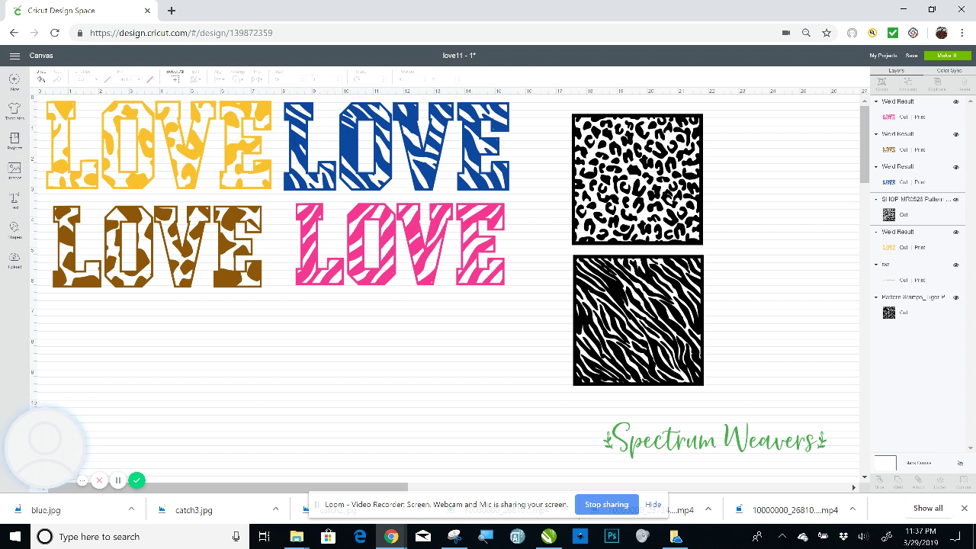